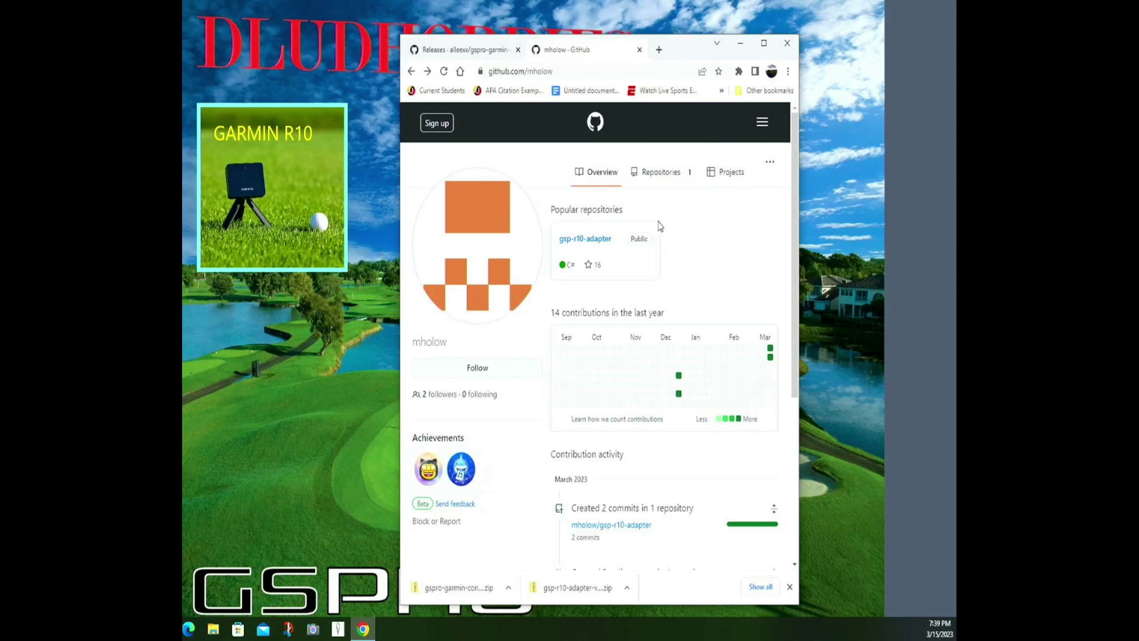
- From the profile's Repositories tab, open gsp-r10-adapter and go to its releases page
{"action": "left_click", "coordinate": [655, 172]}
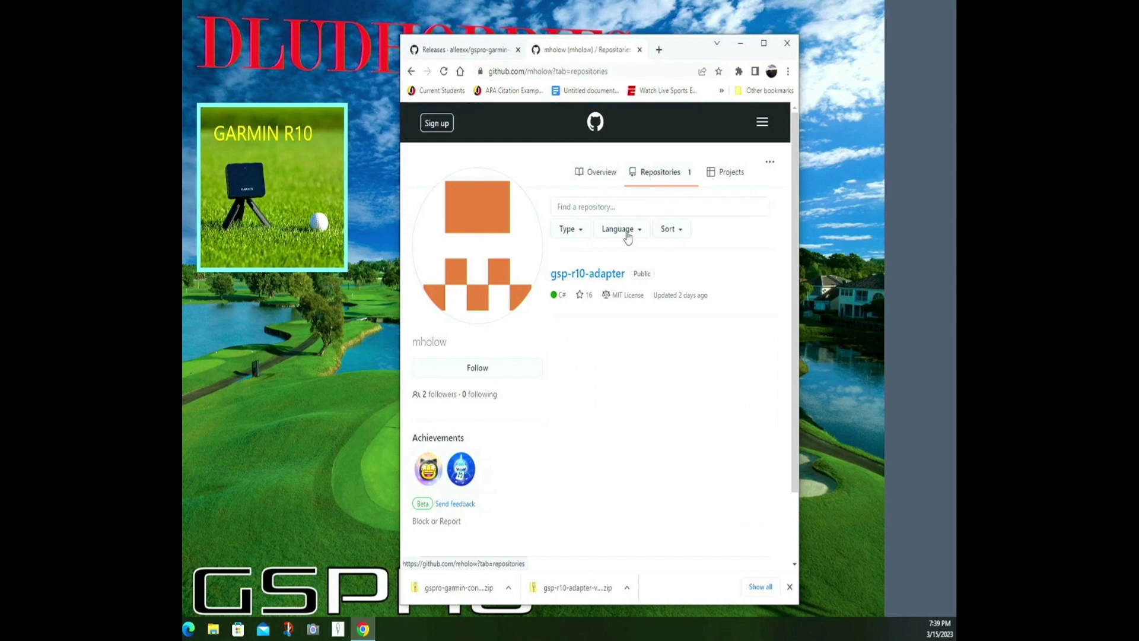
{"action": "left_click", "coordinate": [587, 274]}
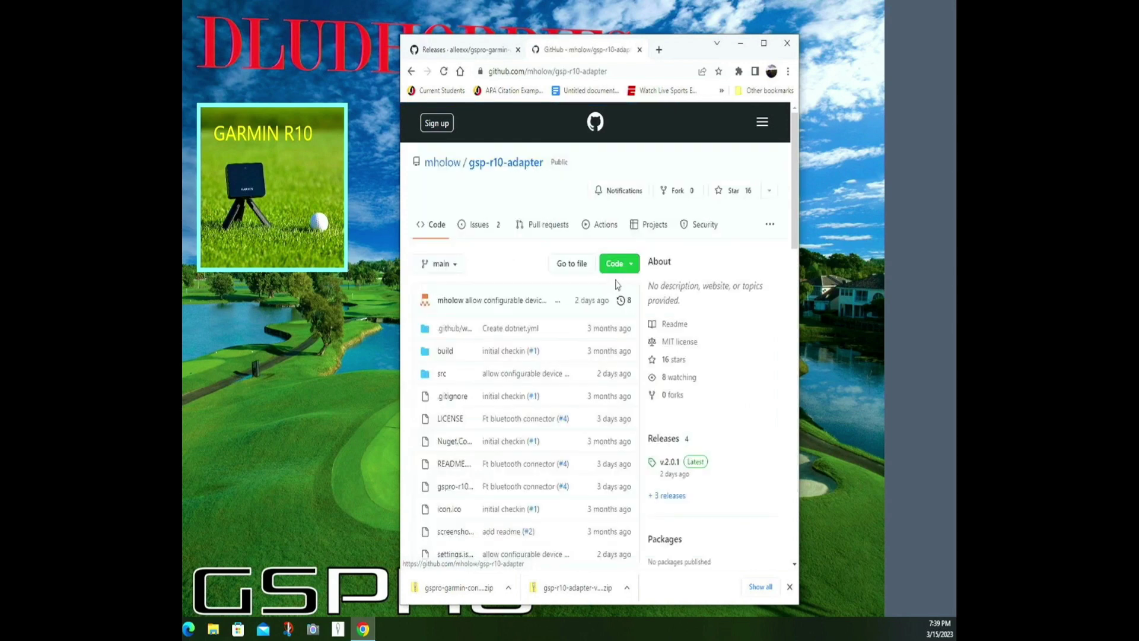
{"action": "left_click", "coordinate": [670, 496]}
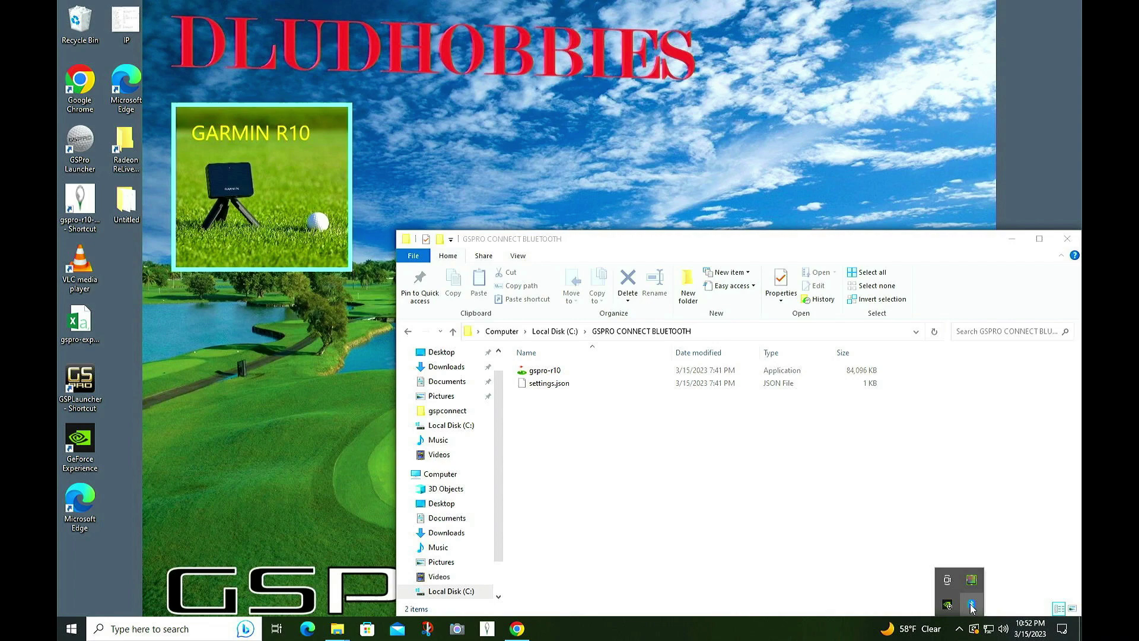
- Add the Approach R10 as a new Bluetooth device from the tray's Bluetooth settings
{"action": "right_click", "coordinate": [972, 607]}
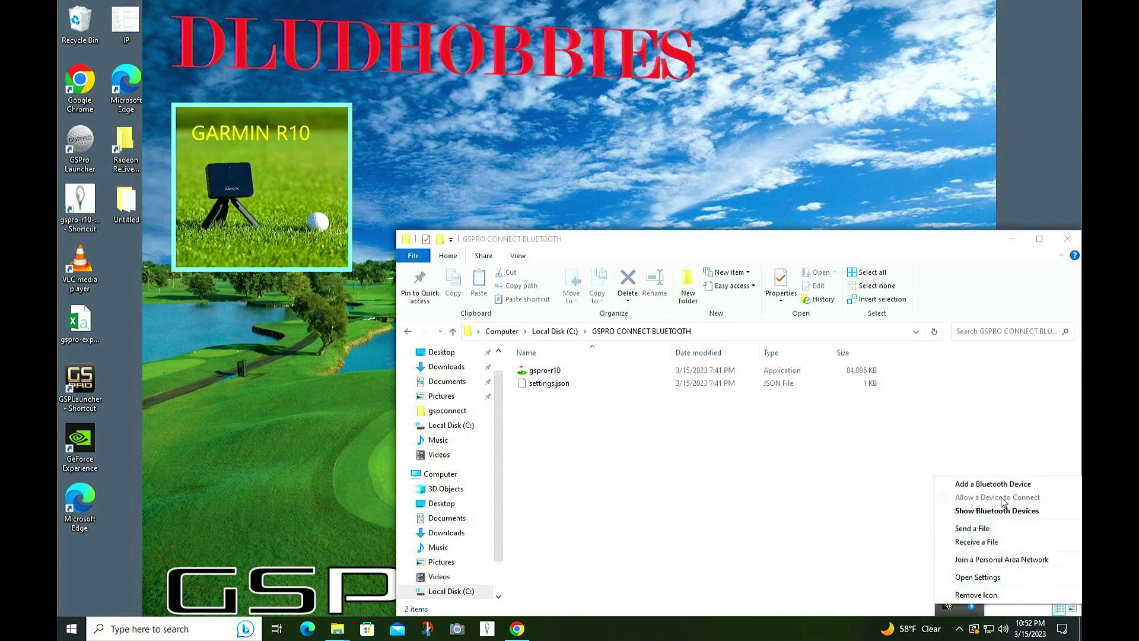
{"action": "left_click", "coordinate": [998, 511]}
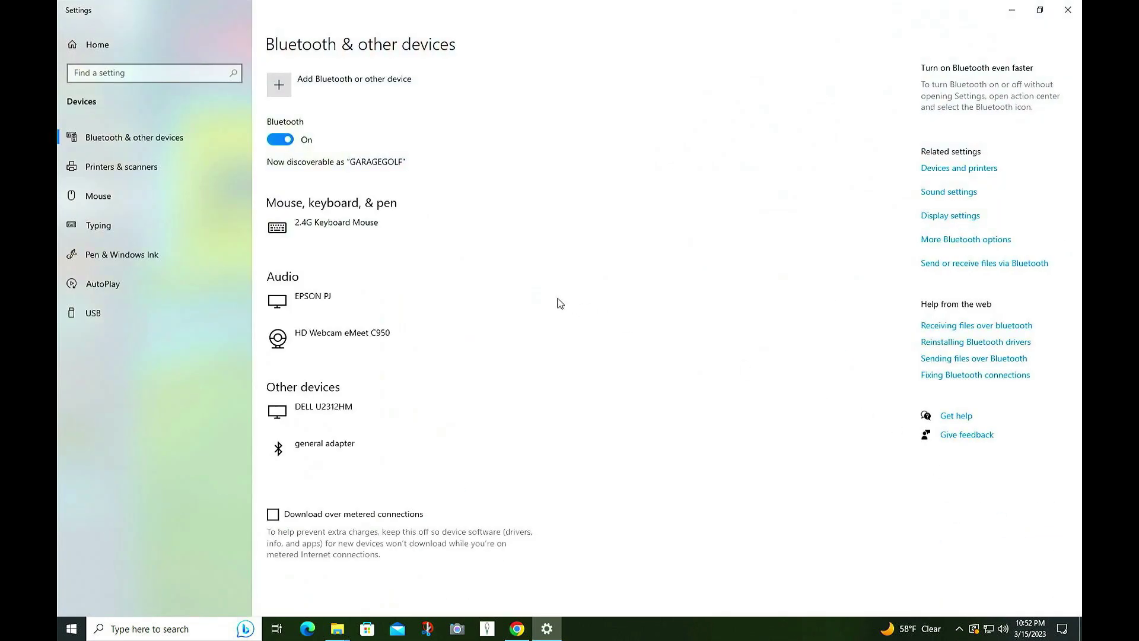
{"action": "left_click", "coordinate": [373, 86]}
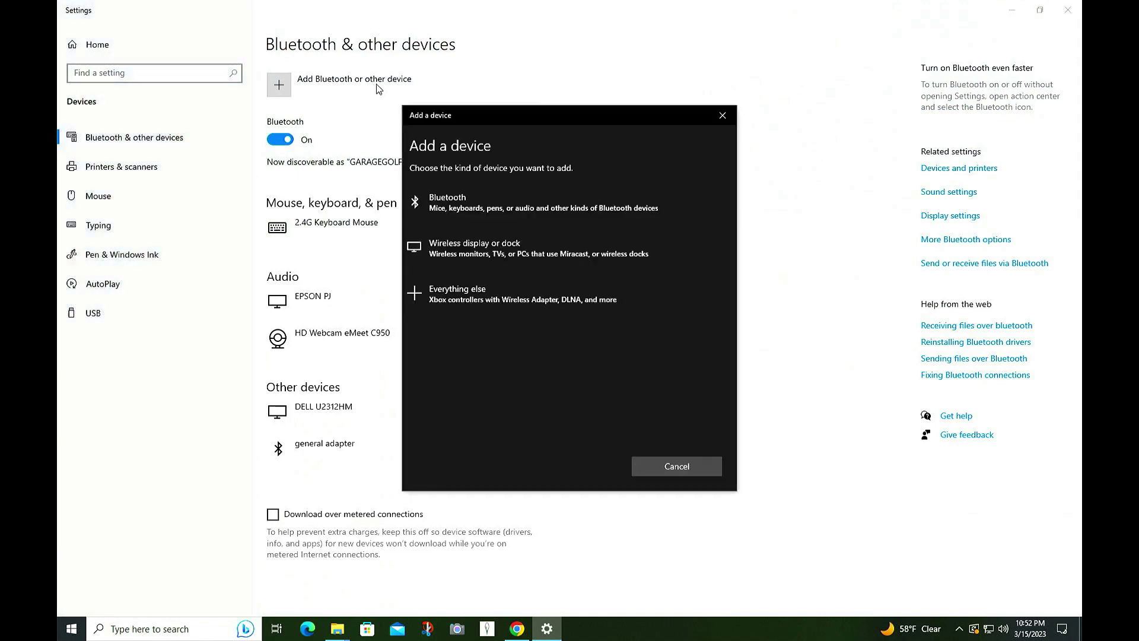
{"action": "left_click", "coordinate": [485, 197]}
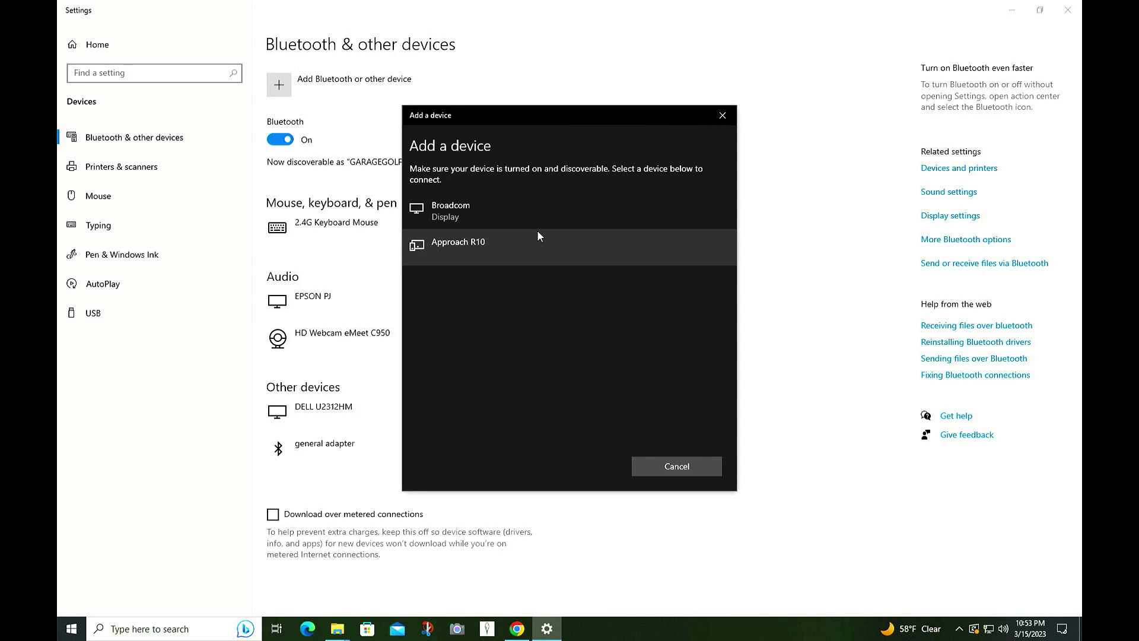
{"action": "left_click", "coordinate": [533, 236]}
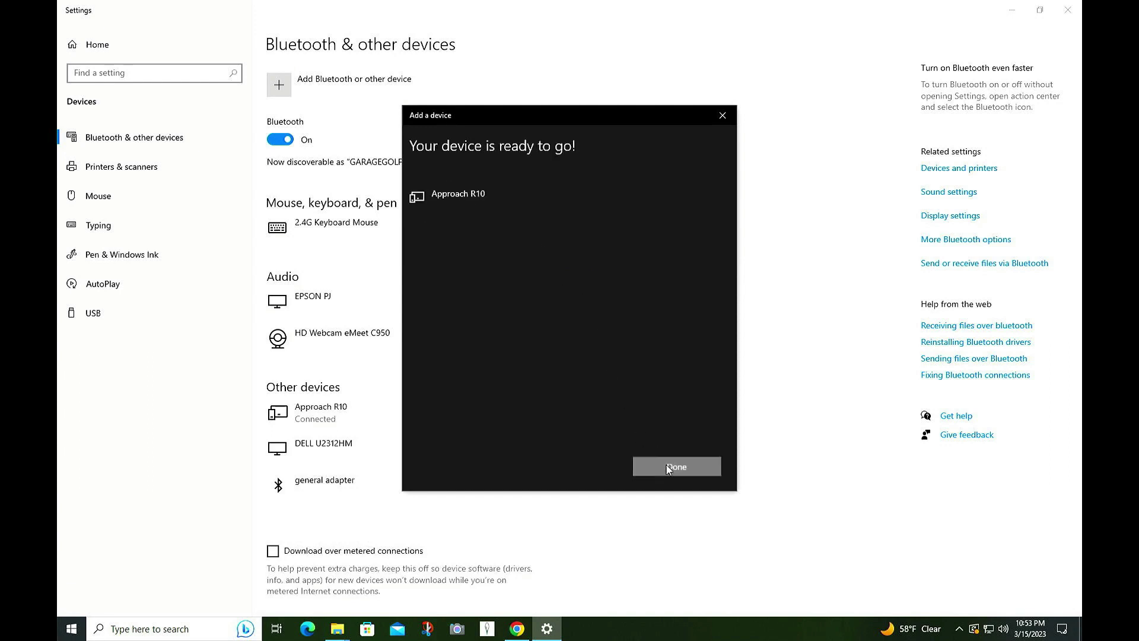
{"action": "left_click", "coordinate": [675, 465]}
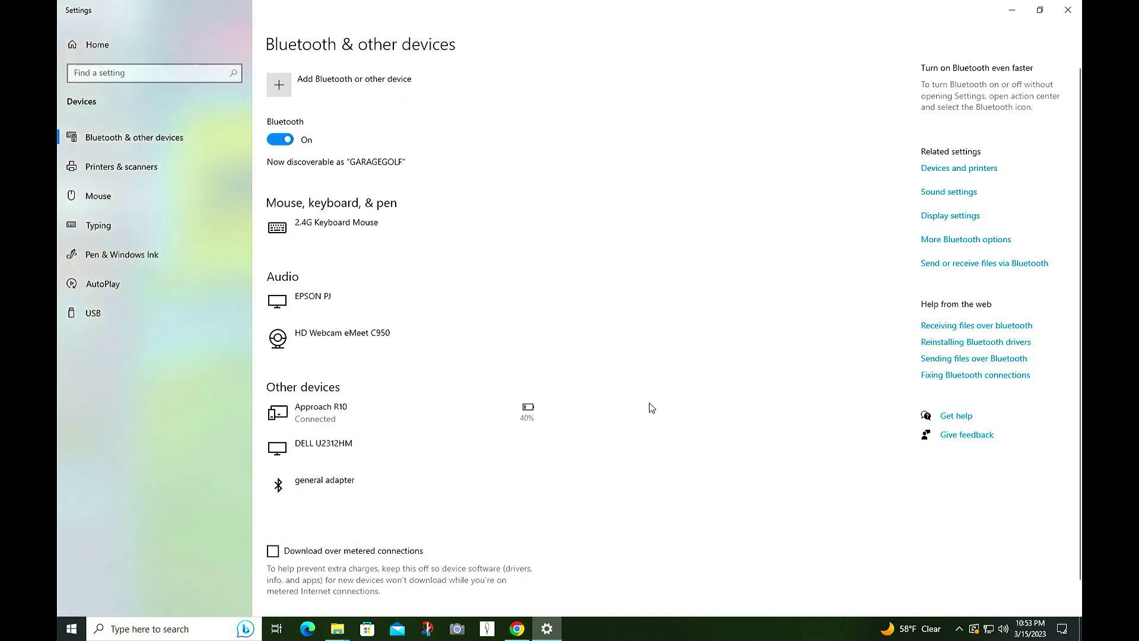
- Run gspro-r10 as administrator, then start GSPro from the GSPLauncher desktop shortcut
{"action": "left_click", "coordinate": [1019, 11]}
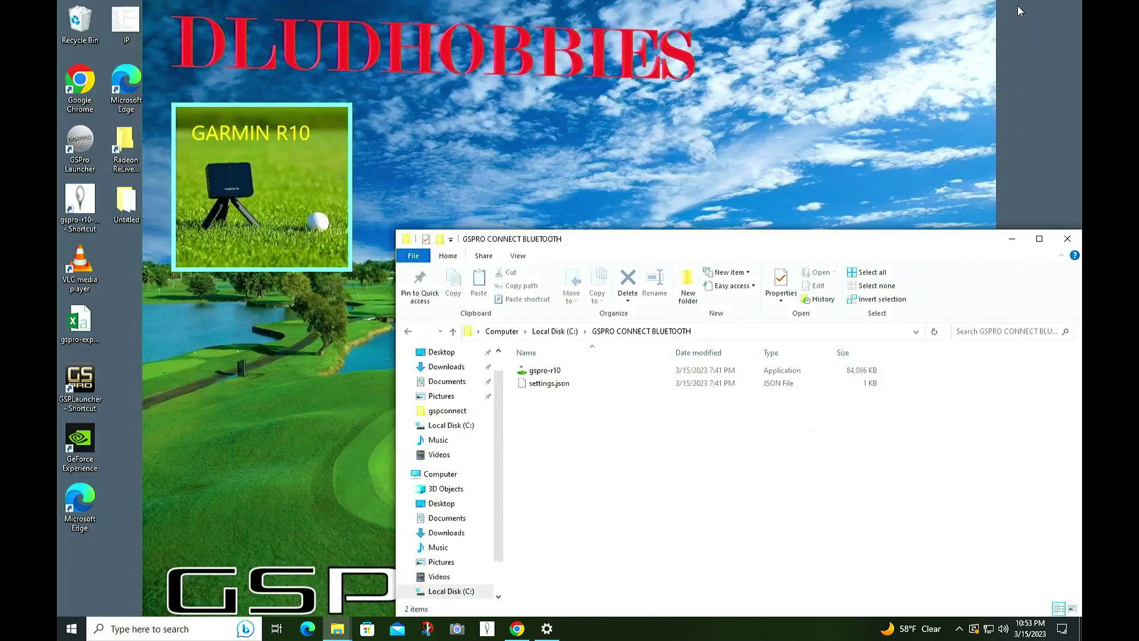
{"action": "right_click", "coordinate": [545, 370]}
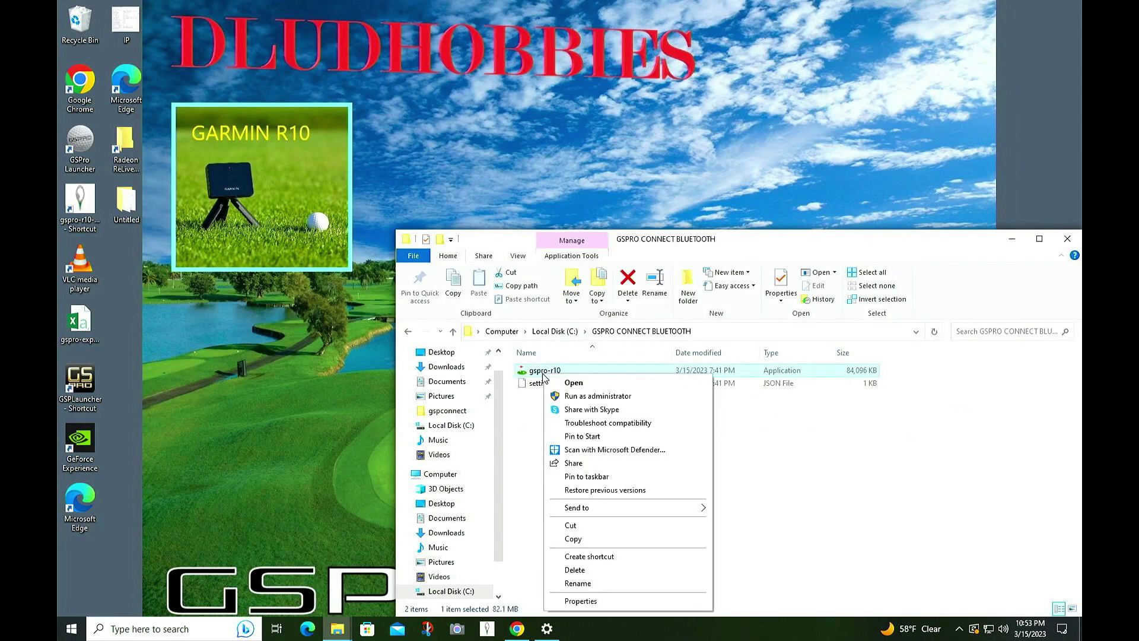
{"action": "left_click", "coordinate": [576, 398]}
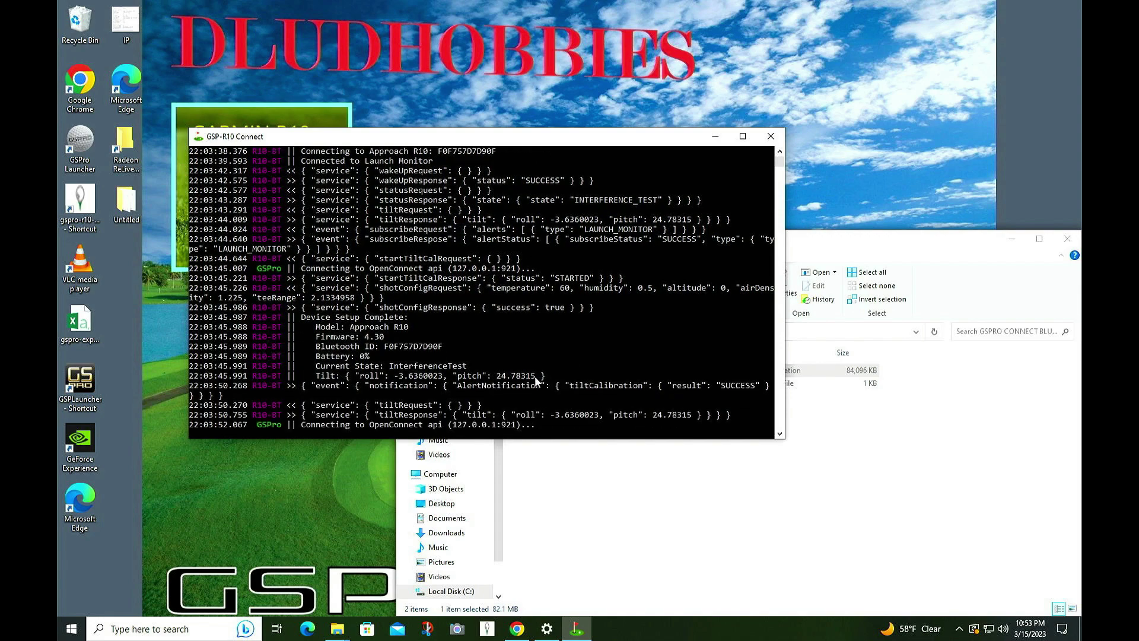
{"action": "double_click", "coordinate": [79, 382]}
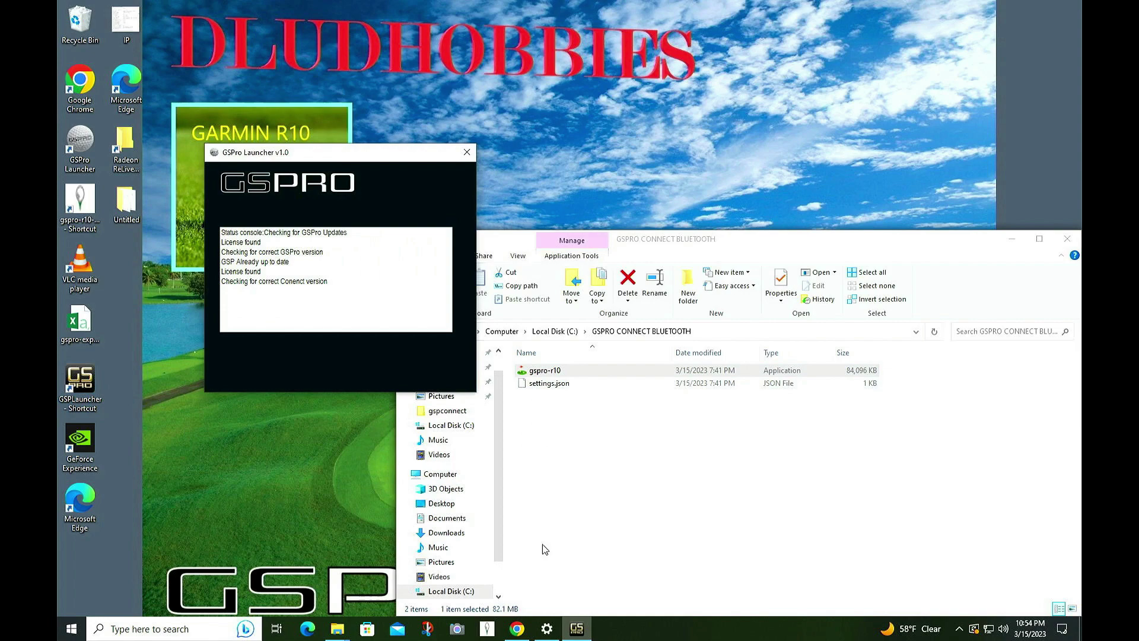
- Close the Bluetooth settings window and run gspro-r10 again from its folder
{"action": "left_click", "coordinate": [549, 629]}
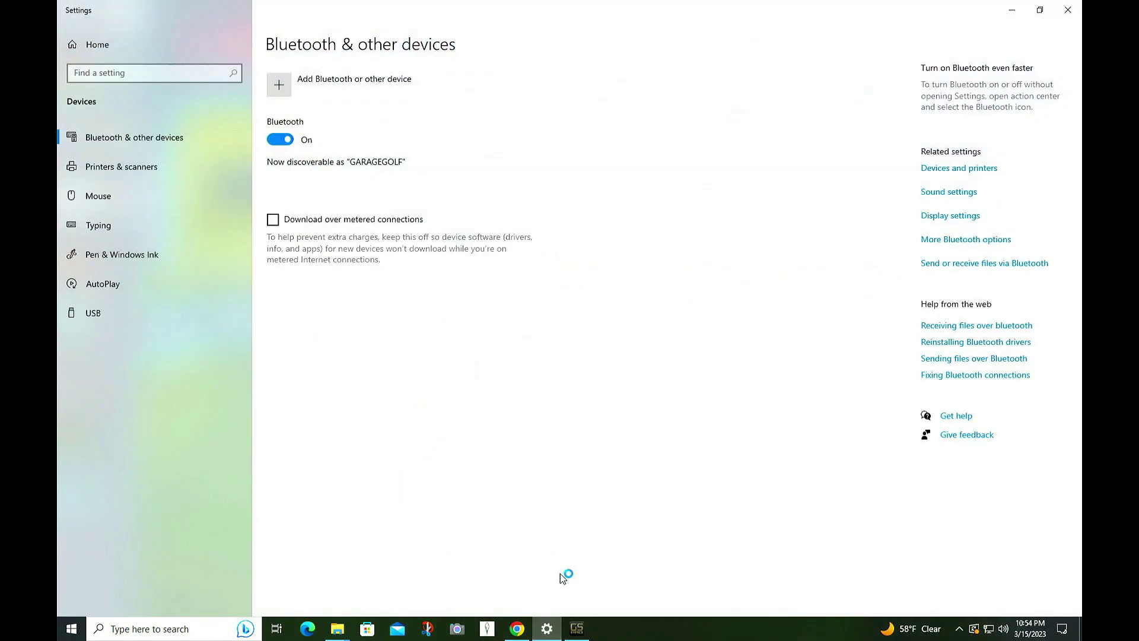
{"action": "left_click", "coordinate": [1070, 8]}
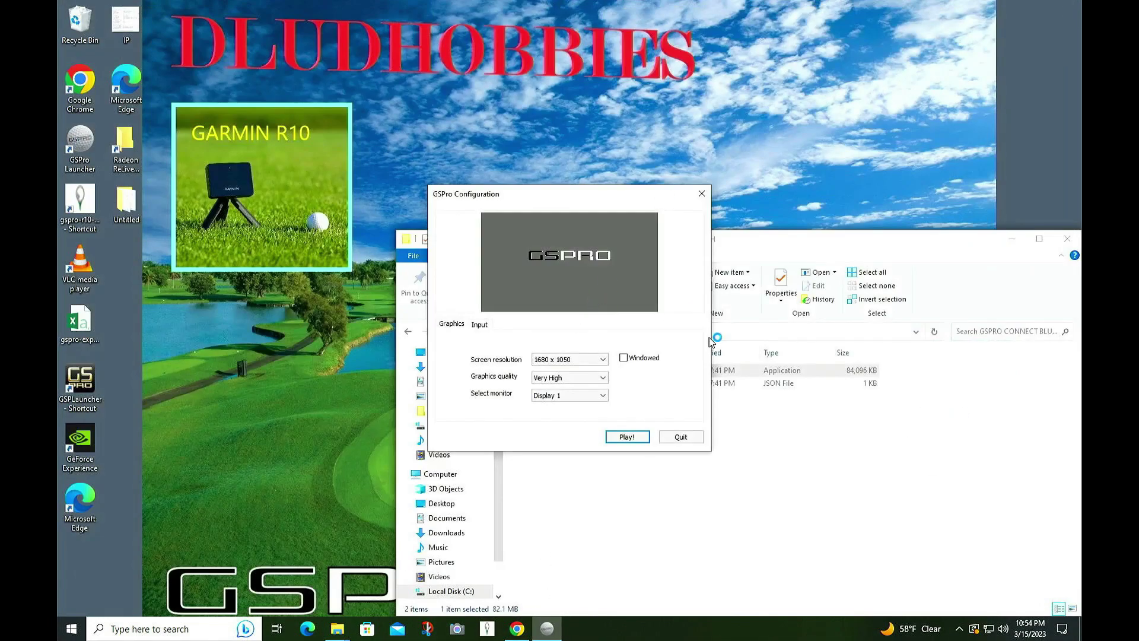
{"action": "left_click", "coordinate": [786, 245]}
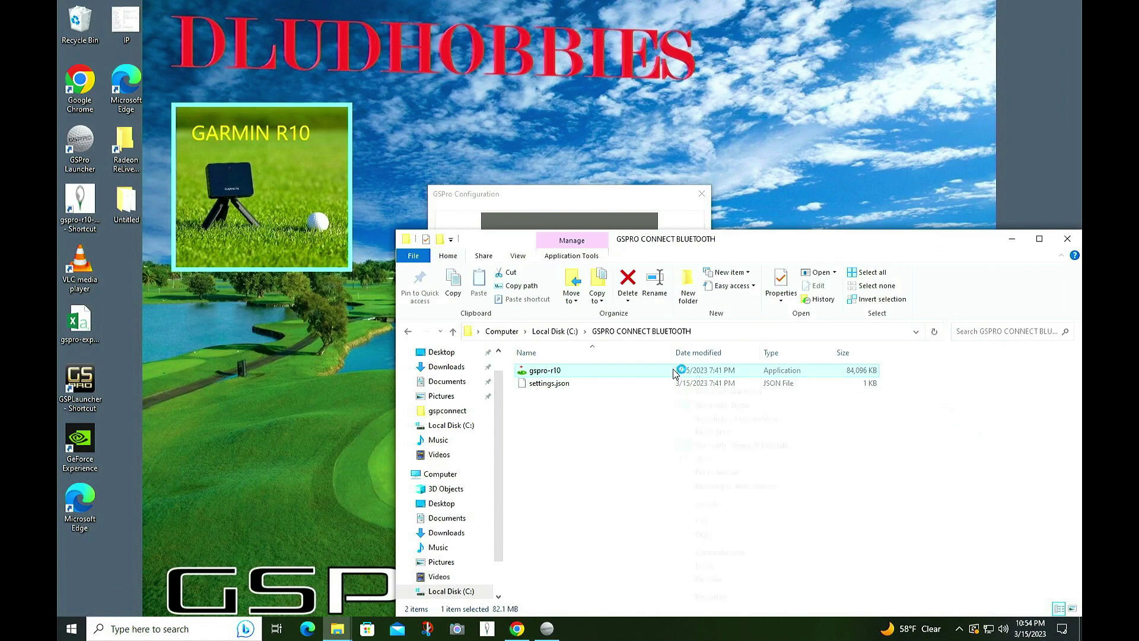
{"action": "left_click", "coordinate": [736, 403]}
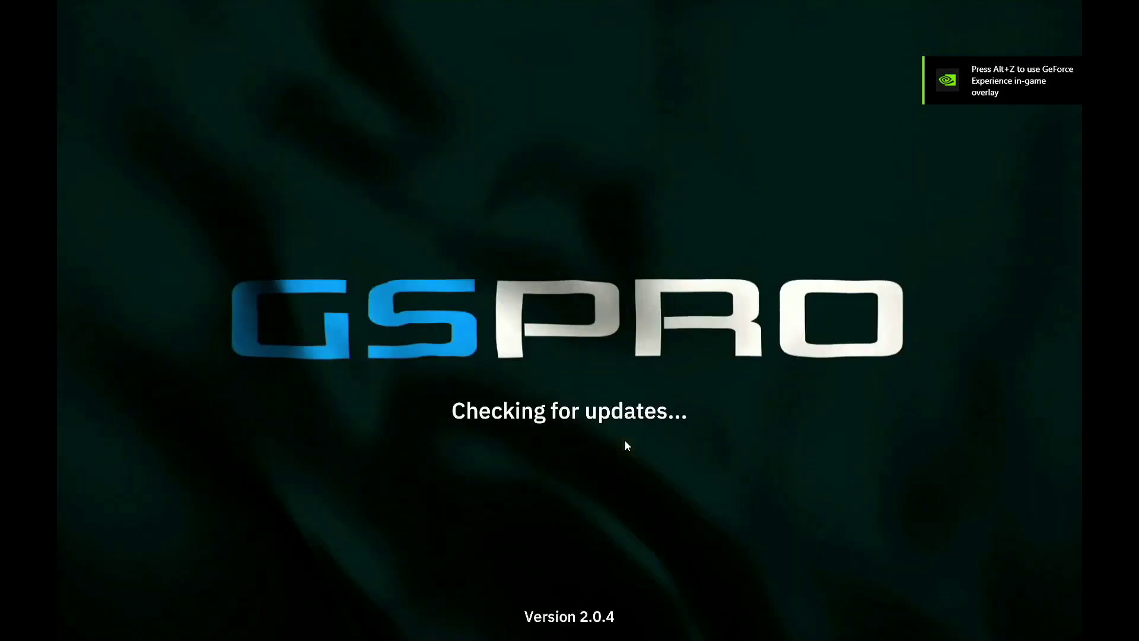
- Check the GSP-R10 Connect console log, then minimize it to reveal APIv1 Connect
{"action": "key", "text": "super"}
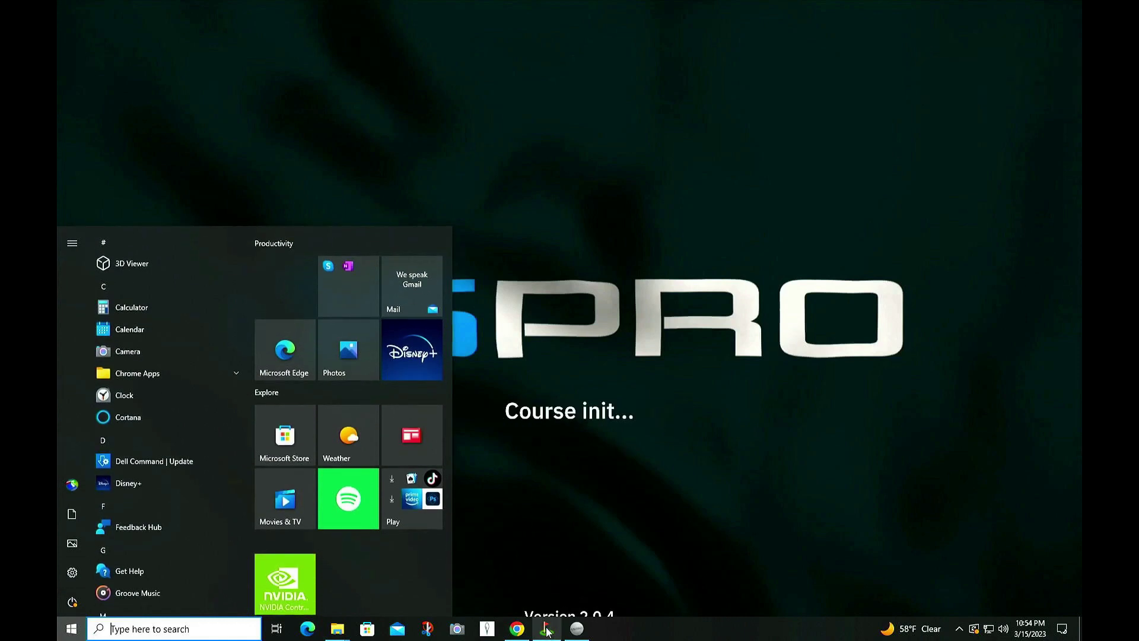
{"action": "left_click", "coordinate": [547, 630]}
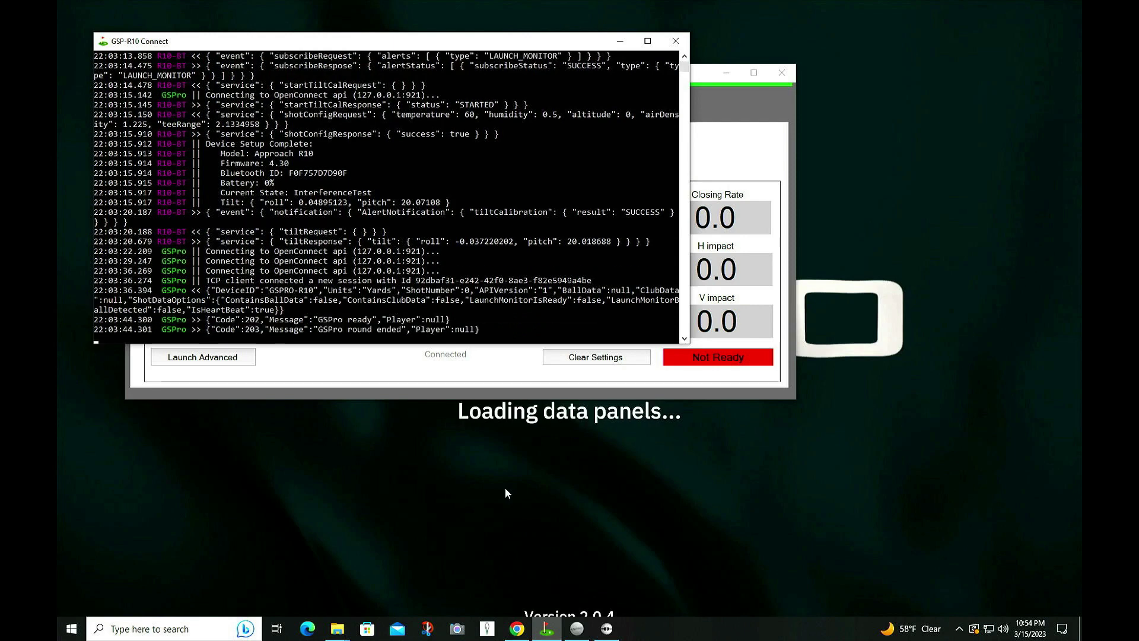
{"action": "scroll", "coordinate": [448, 157], "scroll_direction": "up", "scroll_amount": 4}
{"action": "scroll", "coordinate": [449, 165], "scroll_direction": "up", "scroll_amount": 2}
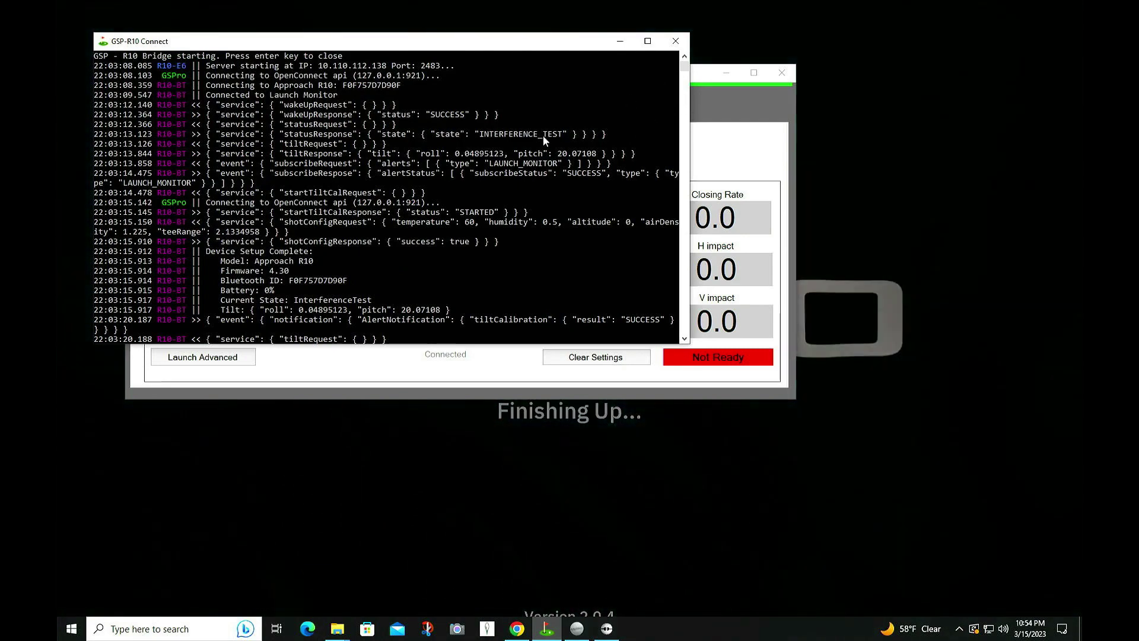
{"action": "scroll", "coordinate": [601, 132], "scroll_direction": "down", "scroll_amount": 4}
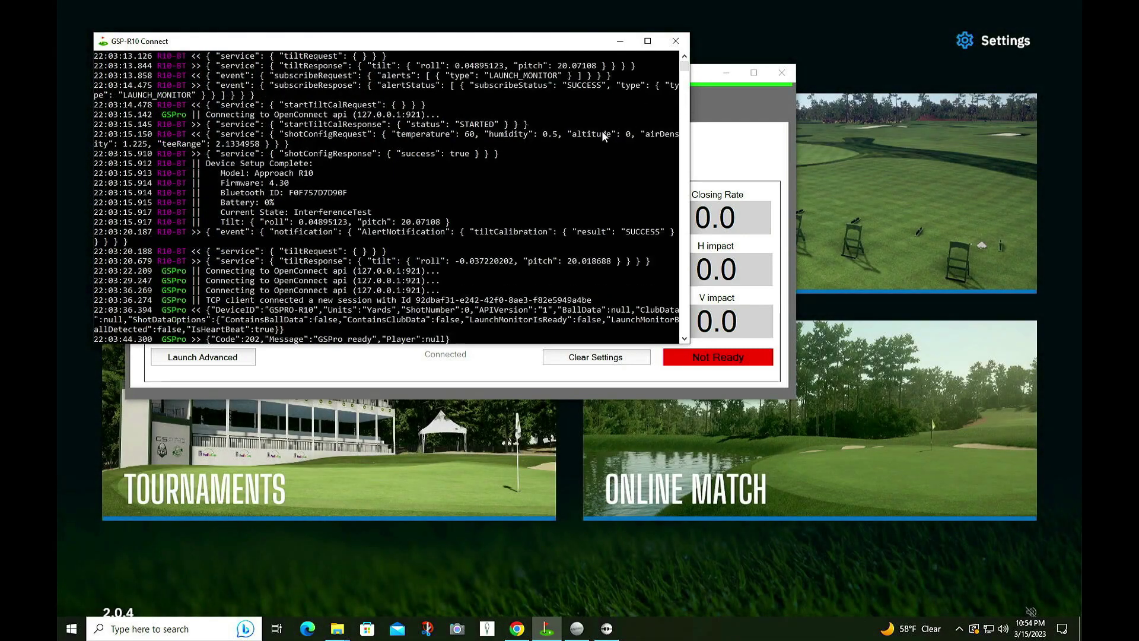
{"action": "scroll", "coordinate": [602, 130], "scroll_direction": "down", "scroll_amount": 4}
{"action": "scroll", "coordinate": [602, 131], "scroll_direction": "up", "scroll_amount": 4}
{"action": "scroll", "coordinate": [602, 131], "scroll_direction": "up", "scroll_amount": 4}
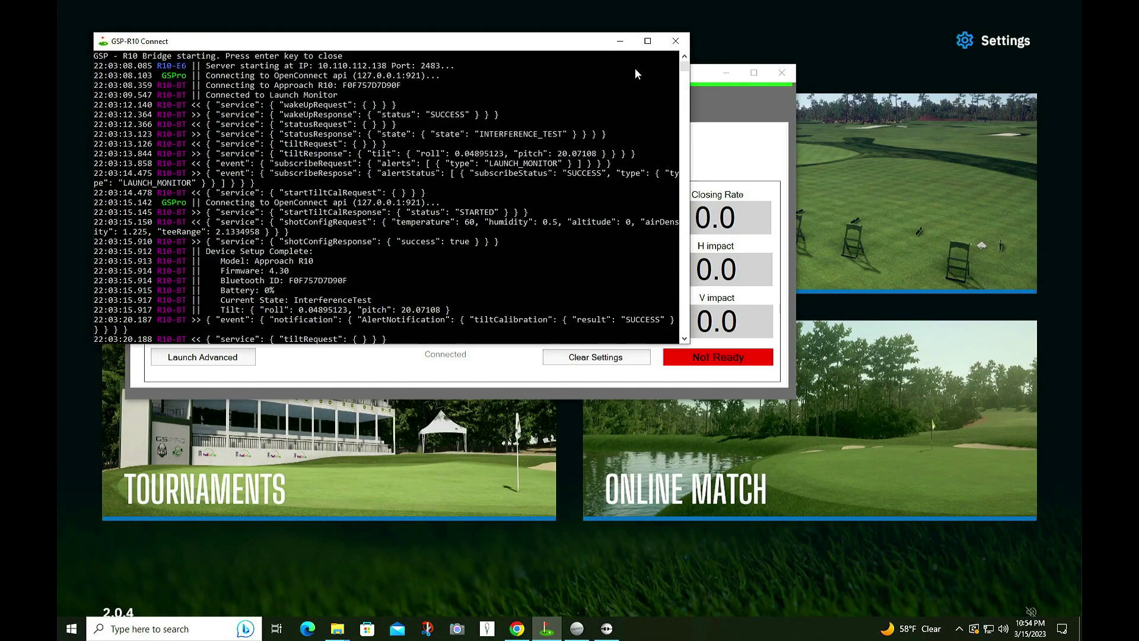
{"action": "left_click", "coordinate": [621, 42]}
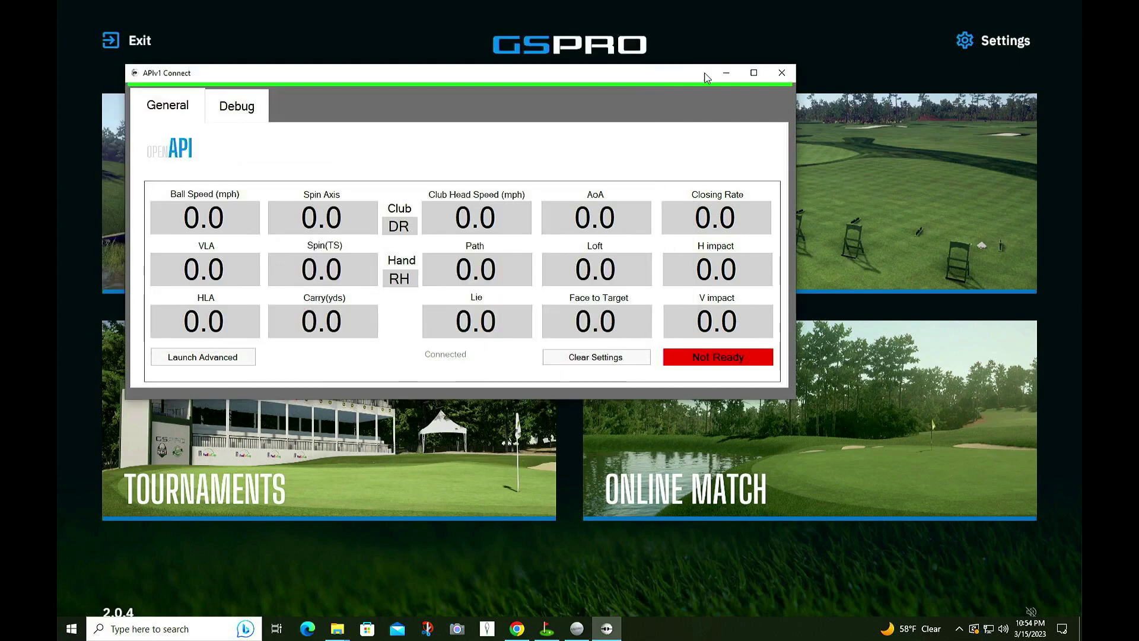
- Minimize APIv1 Connect, choose Local Match, then restore APIv1 Connect from the taskbar
{"action": "left_click", "coordinate": [724, 74]}
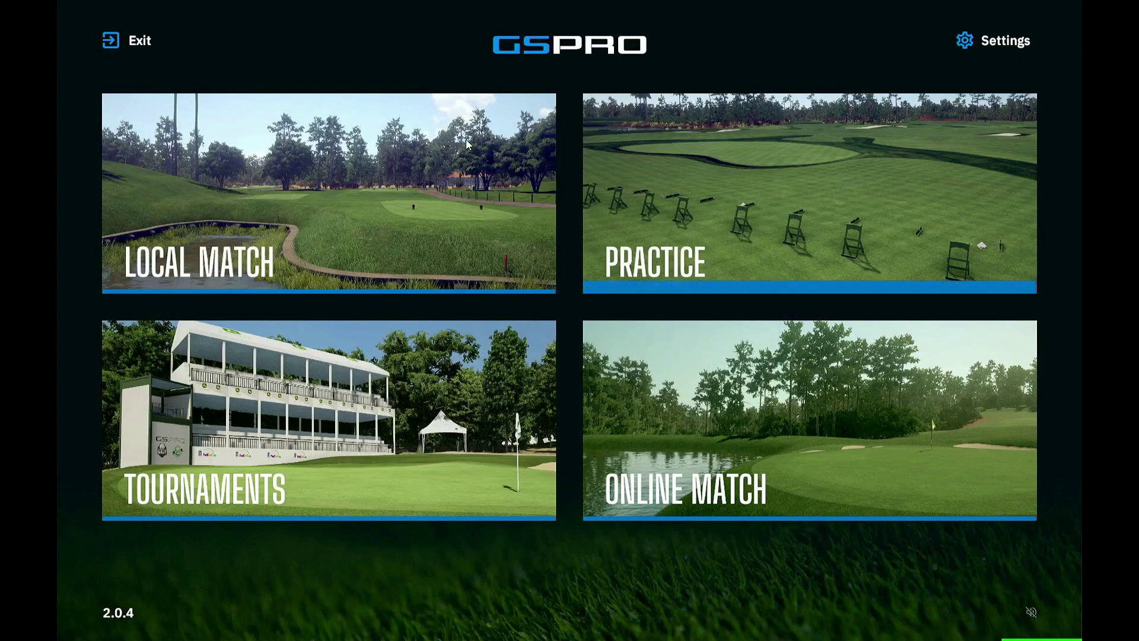
{"action": "left_click", "coordinate": [423, 157]}
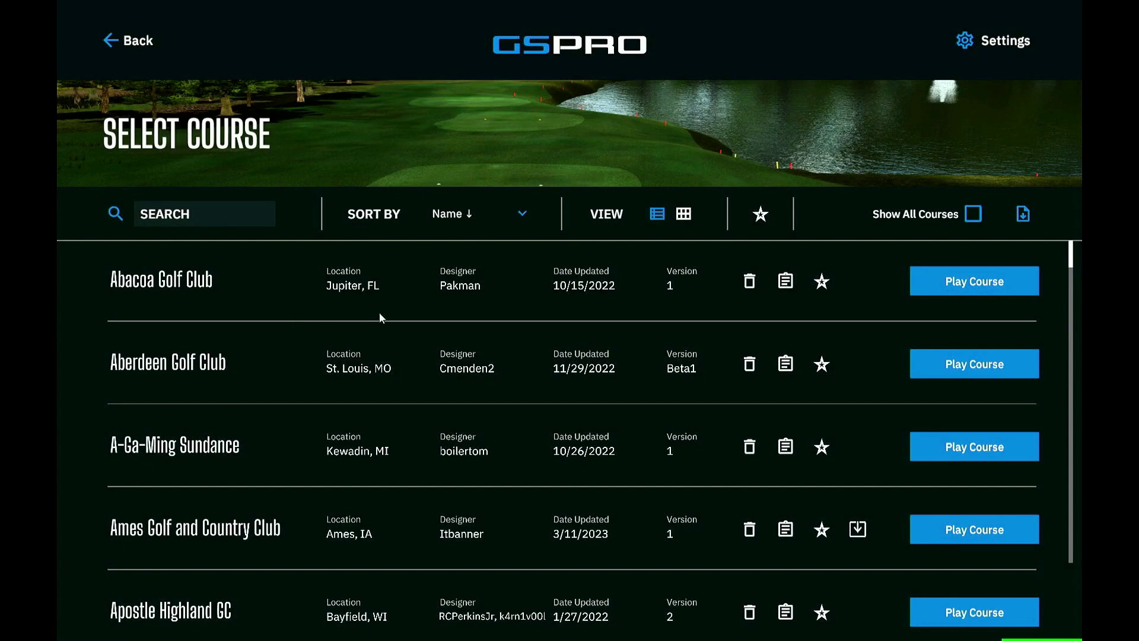
{"action": "key", "text": "super"}
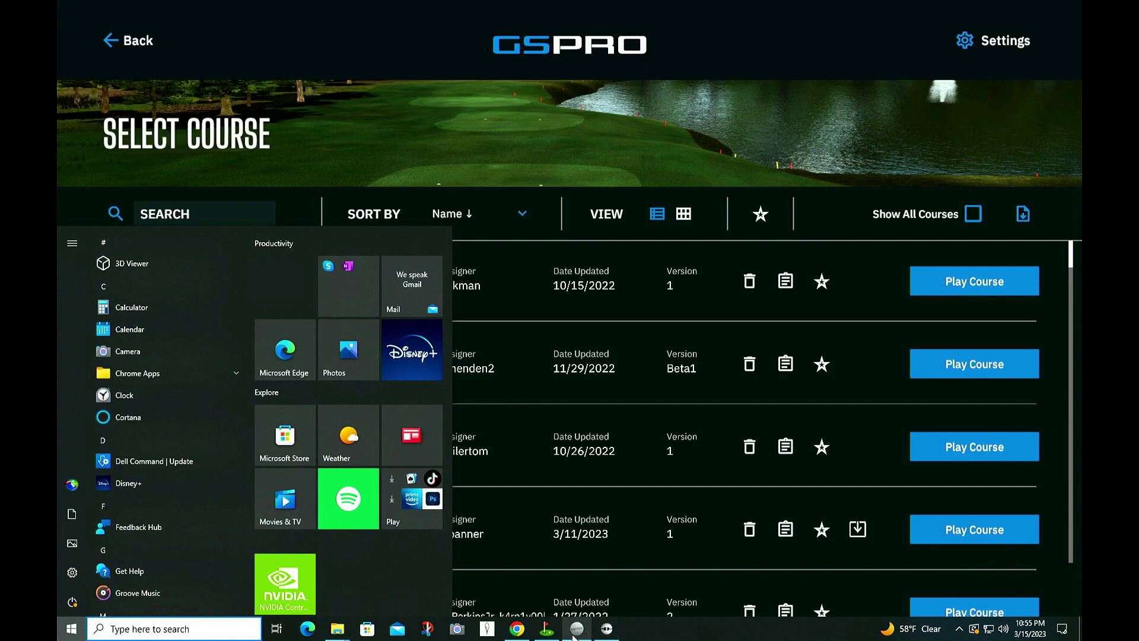
{"action": "mouse_move", "coordinate": [607, 628]}
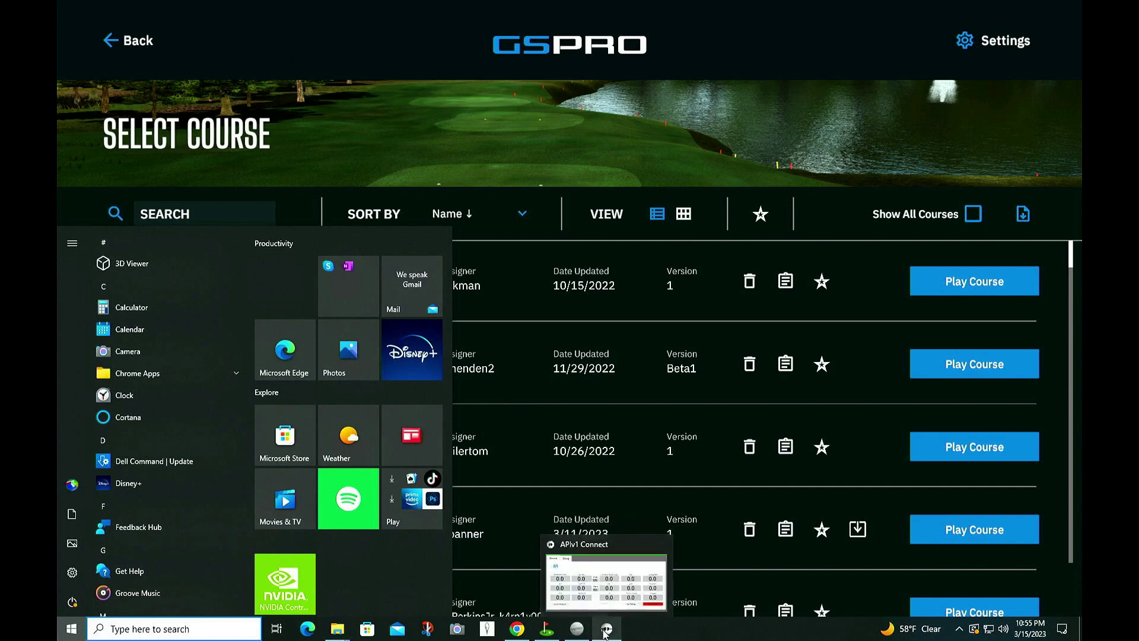
{"action": "left_click", "coordinate": [605, 630]}
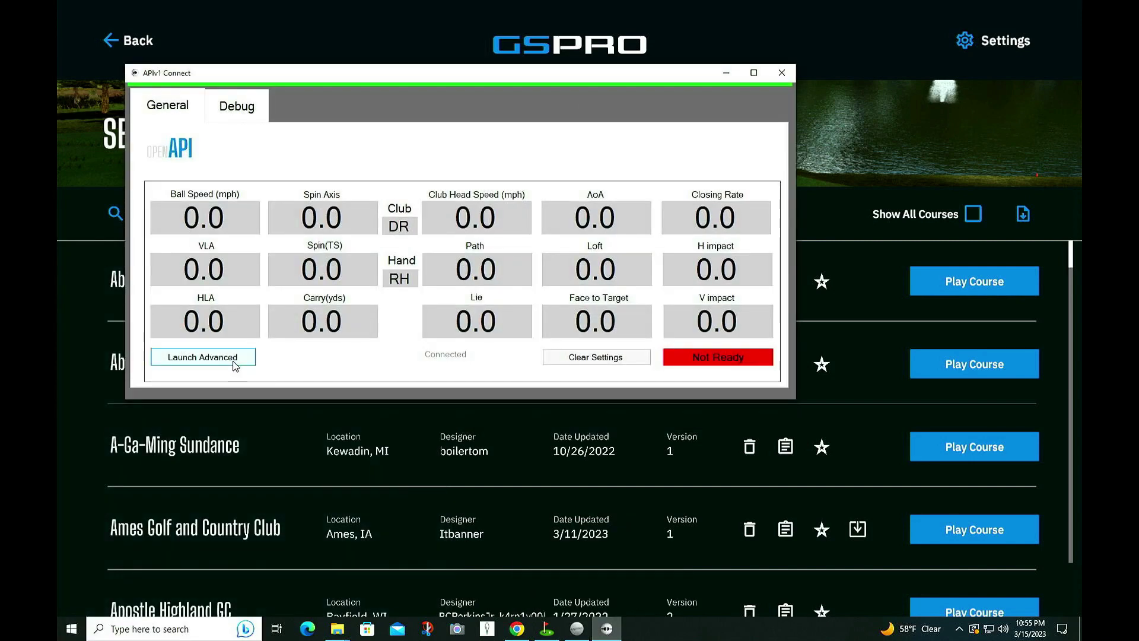